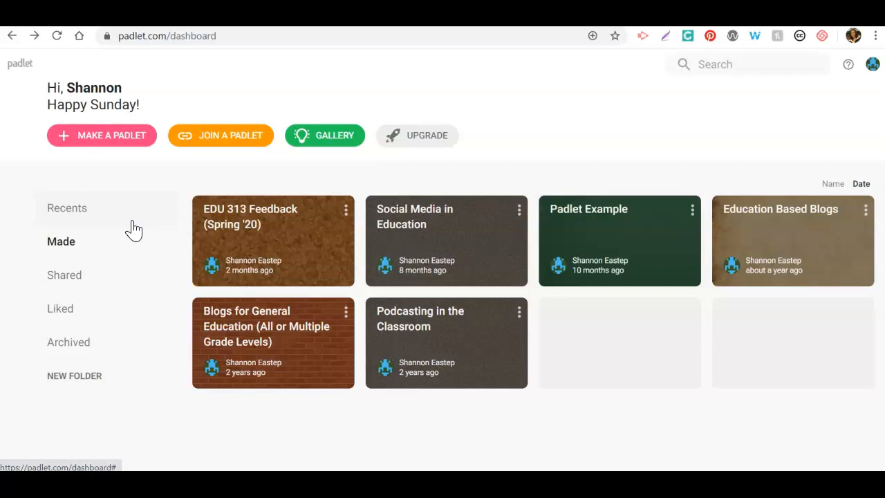
# Start making a new padlet and look through the available blank formats
pyautogui.click(93, 206)
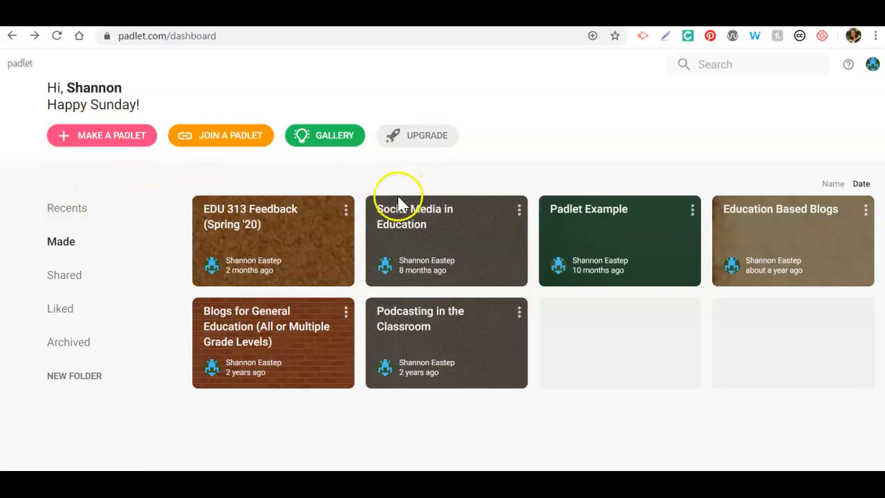
pyautogui.click(114, 138)
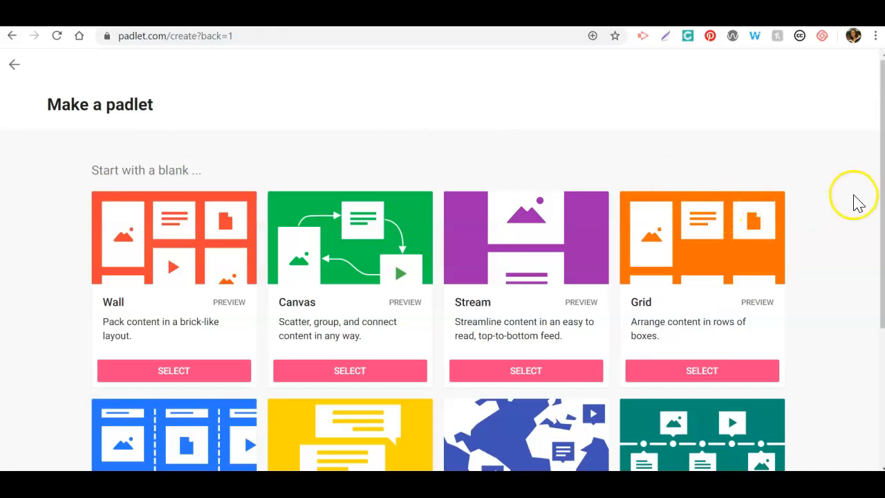
pyautogui.moveTo(882, 211); pyautogui.dragTo(882, 297)
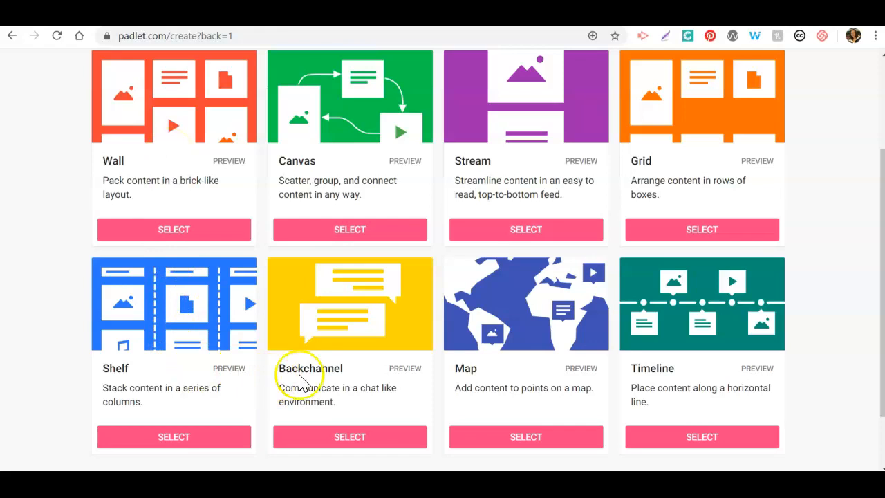
pyautogui.moveTo(882, 311)
pyautogui.mouseDown()
pyautogui.moveTo(881, 354)
pyautogui.moveTo(873, 269)
pyautogui.moveTo(876, 296)
pyautogui.mouseUp()
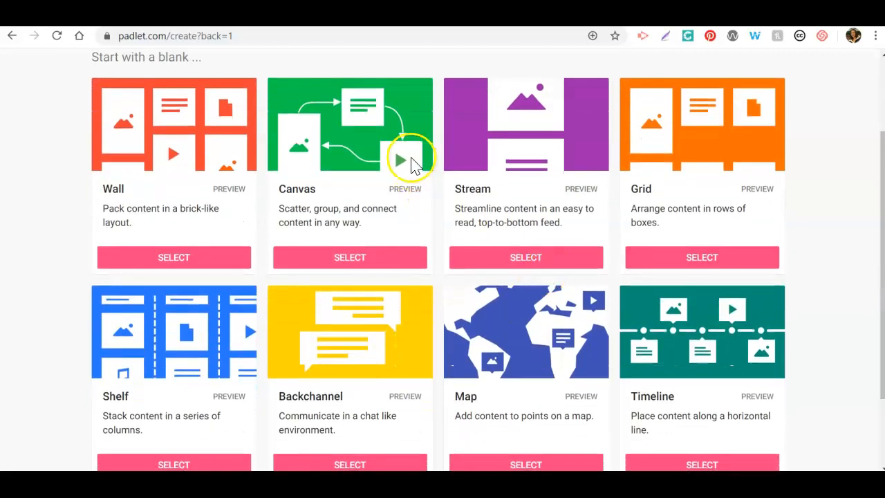
# Preview the Canvas format's sample, close it, and create the new padlet with the blank Wall format
pyautogui.click(405, 189)
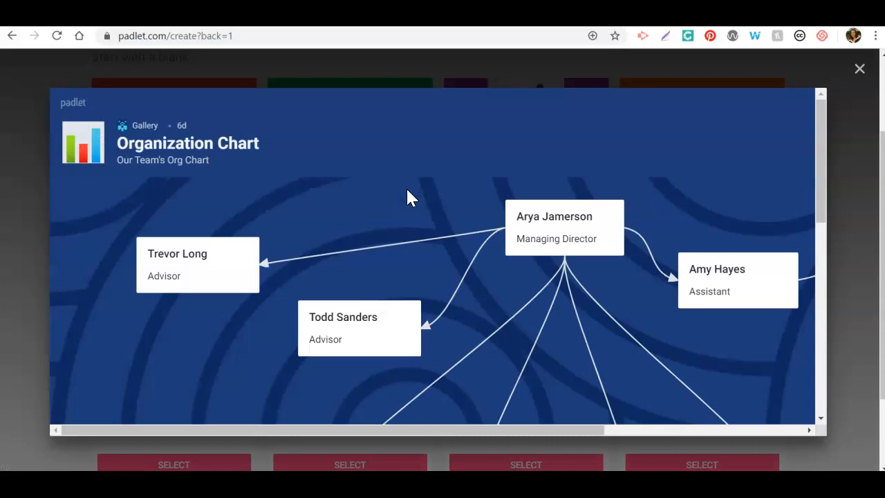
pyautogui.click(859, 69)
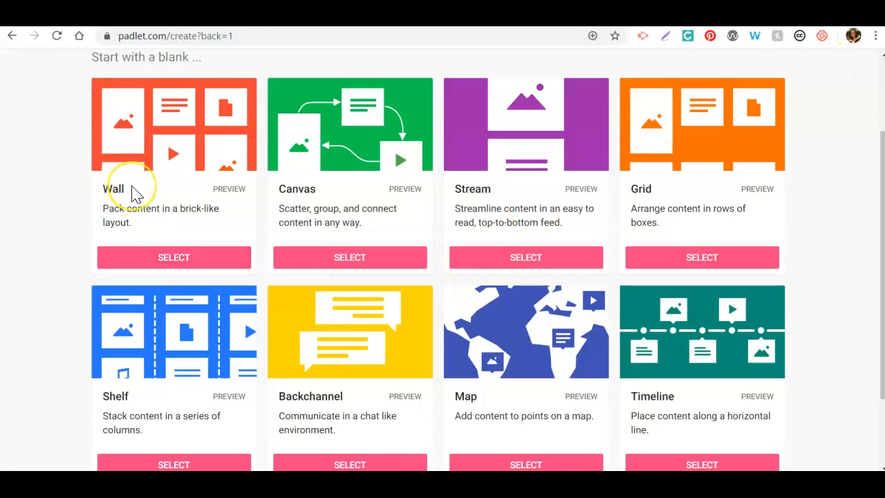
pyautogui.click(166, 254)
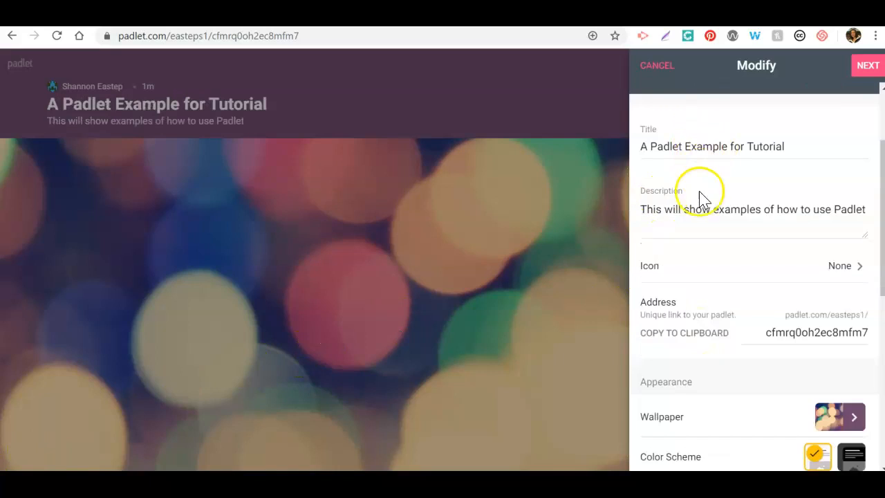
# Look at the icon choices for the padlet and return to its settings without picking one
pyautogui.click(839, 274)
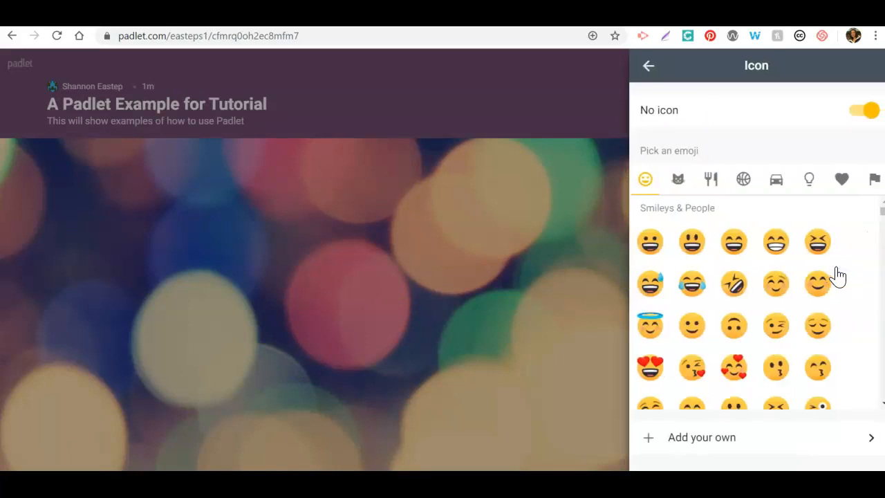
pyautogui.click(647, 66)
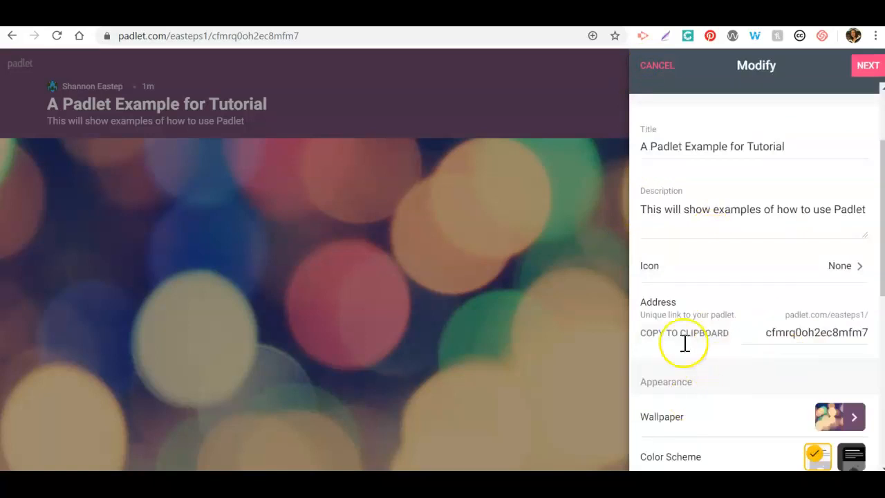
# Try the Thanks, Teachers pattern as wallpaper and set the padlet's wallpaper to the Bricks texture
pyautogui.moveTo(882, 268); pyautogui.dragTo(882, 338)
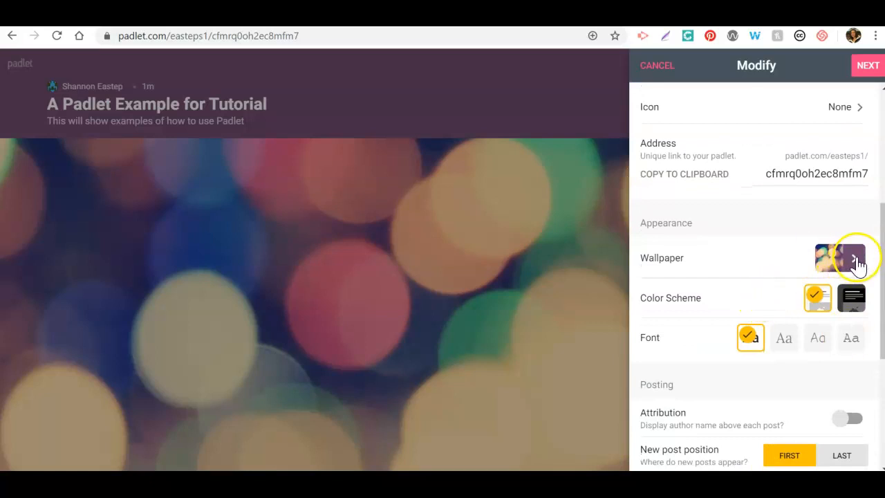
pyautogui.click(855, 261)
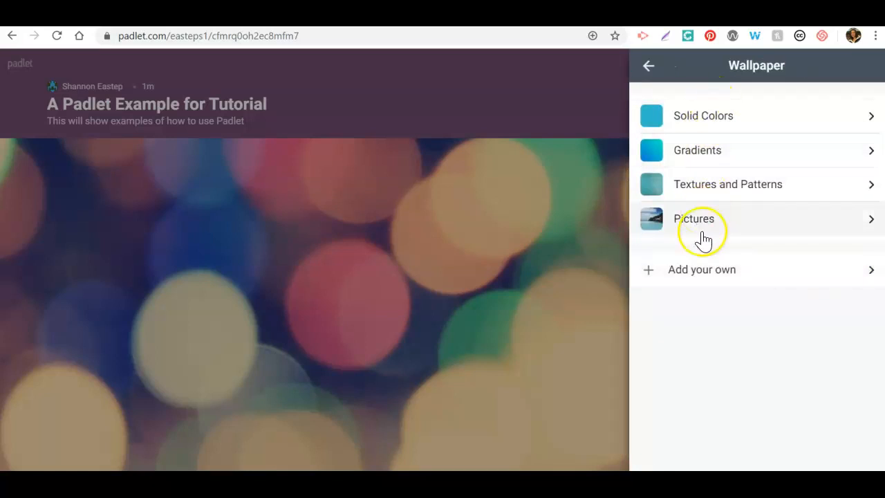
pyautogui.click(704, 185)
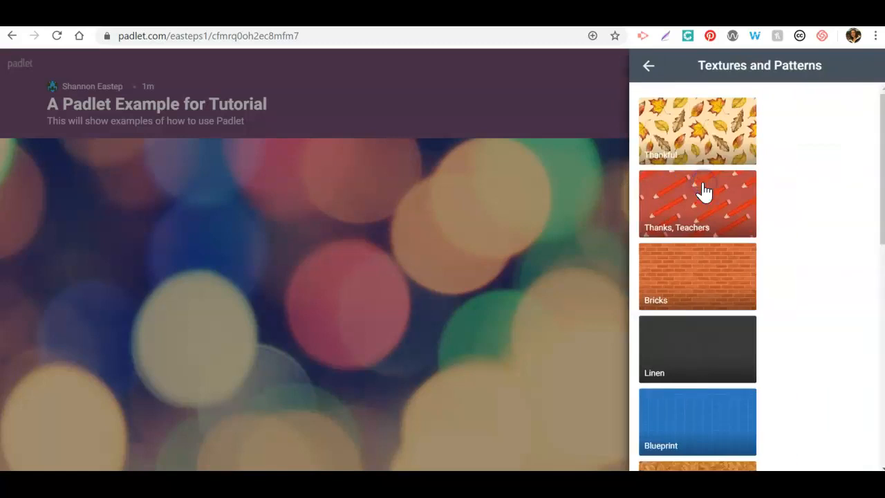
pyautogui.click(703, 191)
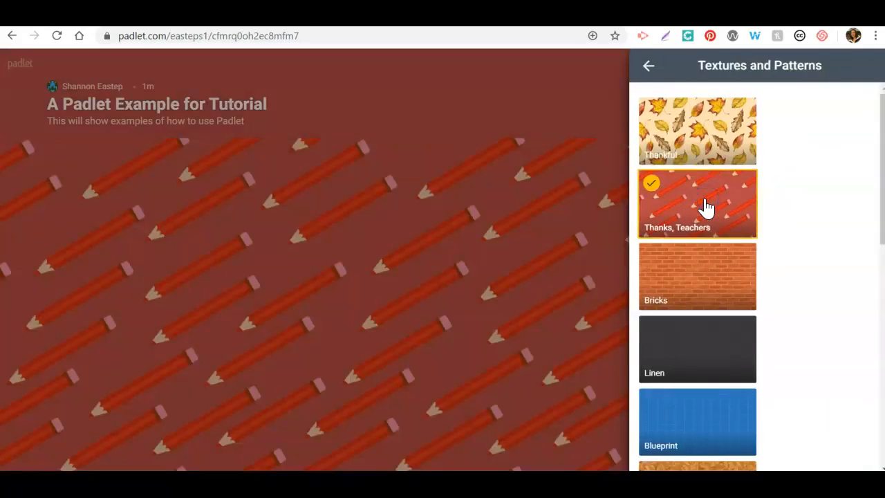
pyautogui.click(704, 275)
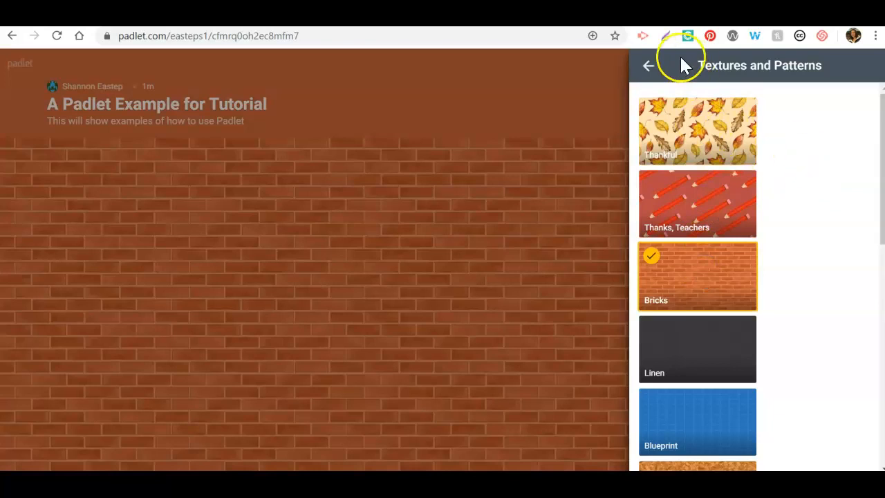
pyautogui.click(647, 67)
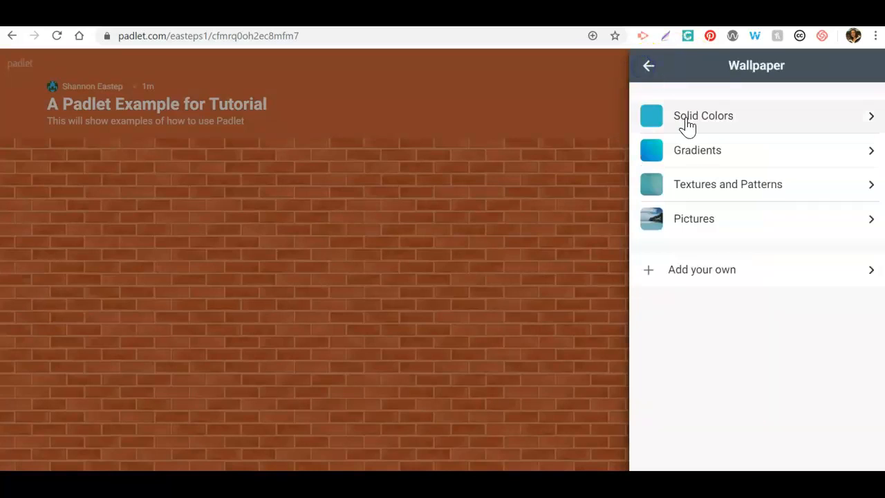
pyautogui.click(649, 66)
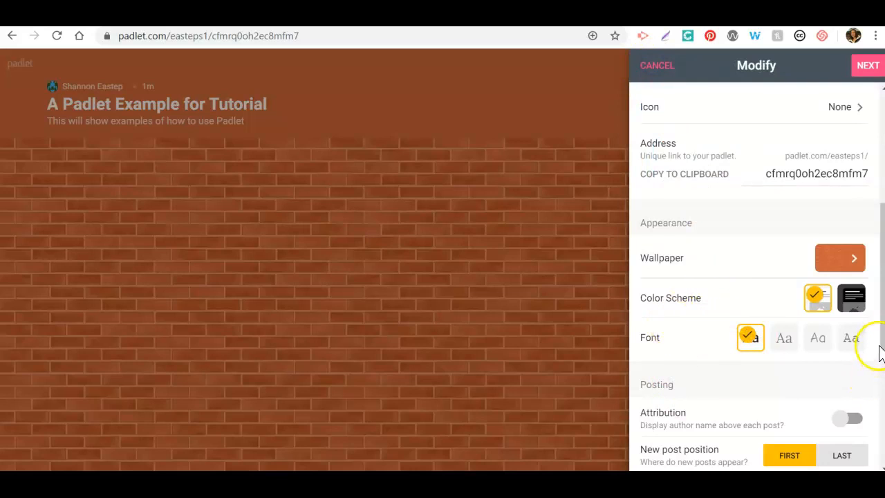
# Review the posting and content filtering settings, leave them as they are, and finish the setup to start posting
pyautogui.scroll(-2, 875, 349)
pyautogui.scroll(-3, 757, 277)
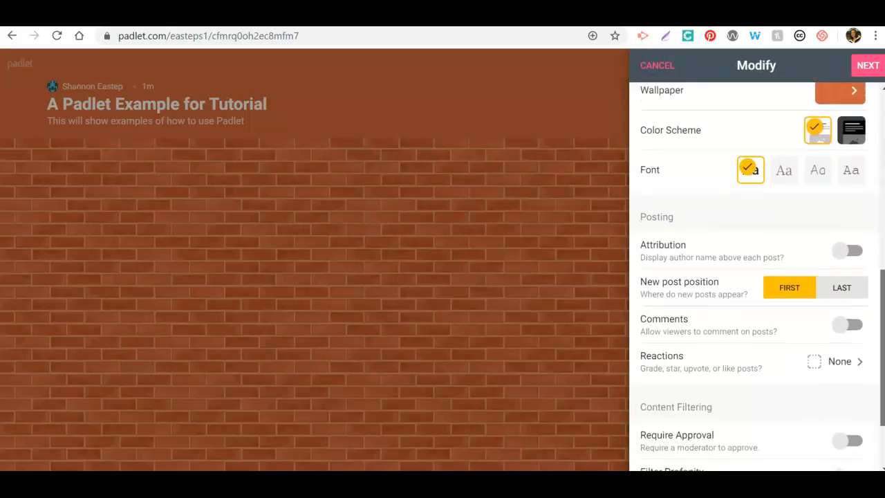
pyautogui.scroll(-2, 757, 277)
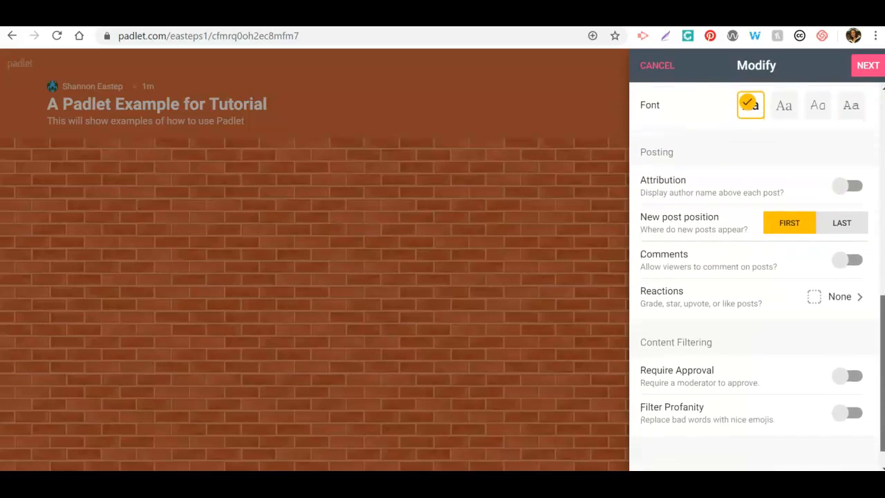
pyautogui.scroll(-1, 757, 276)
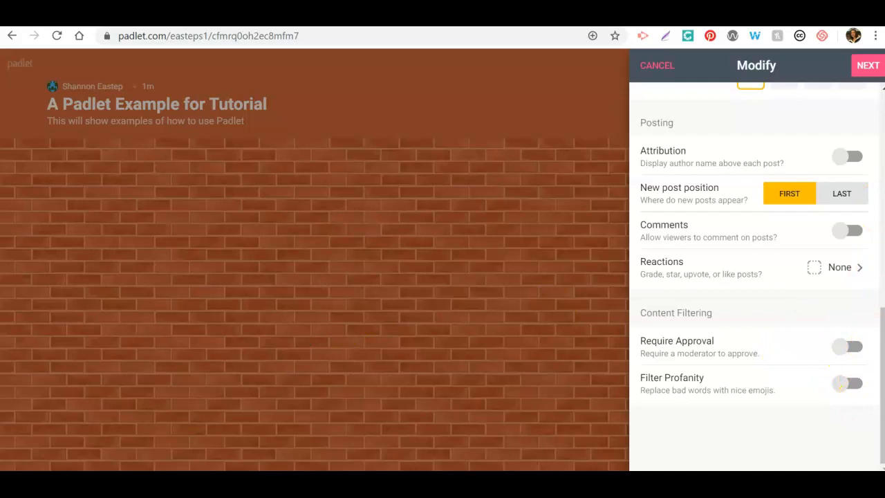
pyautogui.moveTo(872, 336); pyautogui.dragTo(872, 110)
pyautogui.click(870, 65)
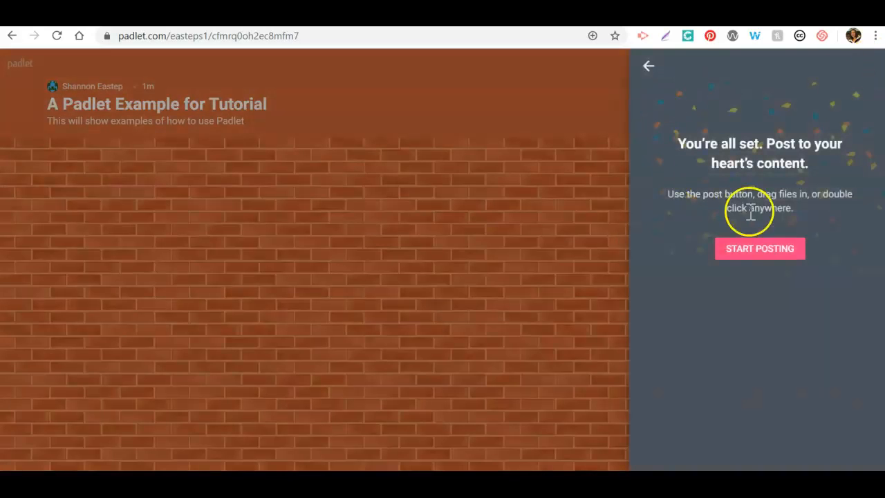
pyautogui.click(750, 250)
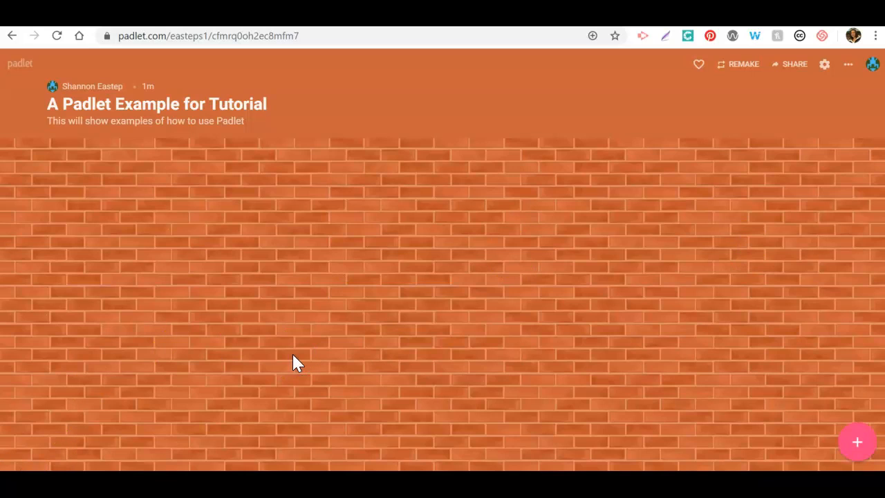
# Reopen the padlet's Modify settings to see what can be edited after setup, and close them
pyautogui.click(524, 241)
pyautogui.click(848, 68)
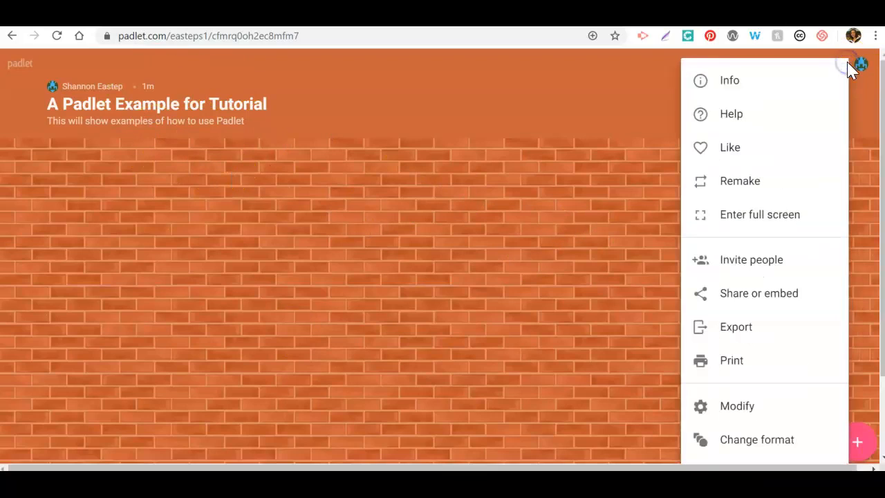
pyautogui.click(740, 407)
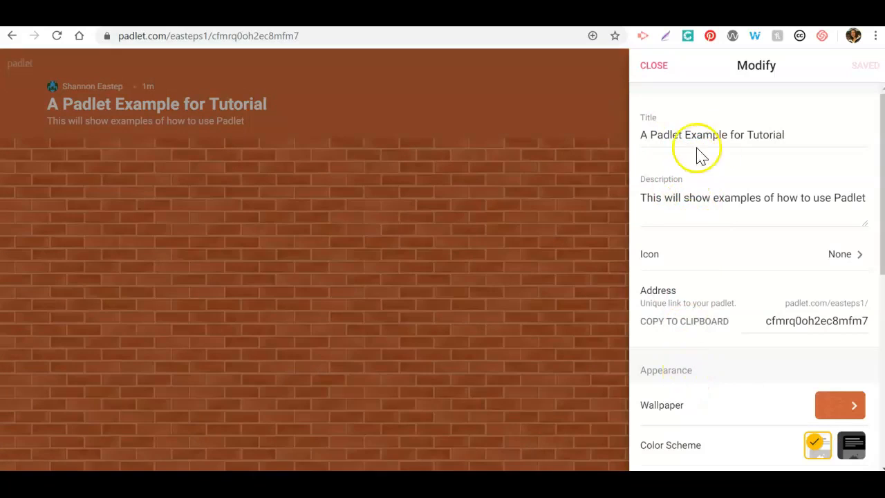
pyautogui.moveTo(877, 232); pyautogui.dragTo(873, 162)
pyautogui.click(656, 64)
# View the formats the padlet can be changed to, and cancel without picking a new one
pyautogui.click(848, 64)
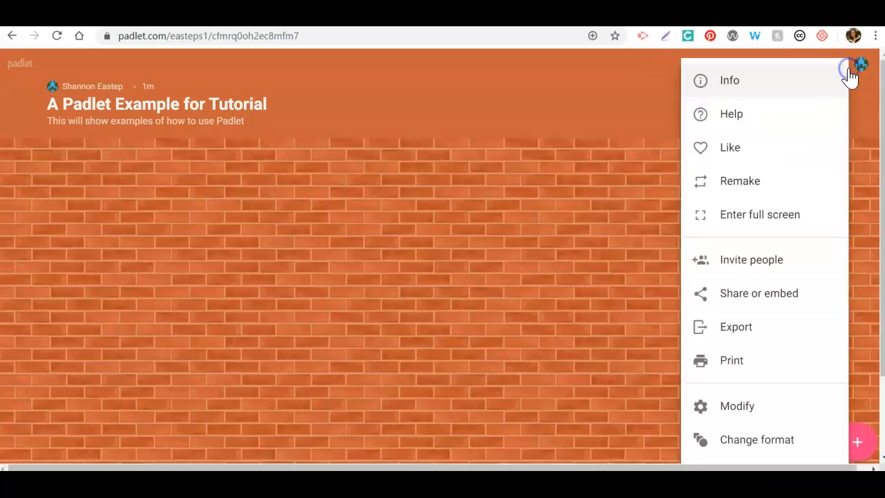
pyautogui.click(771, 442)
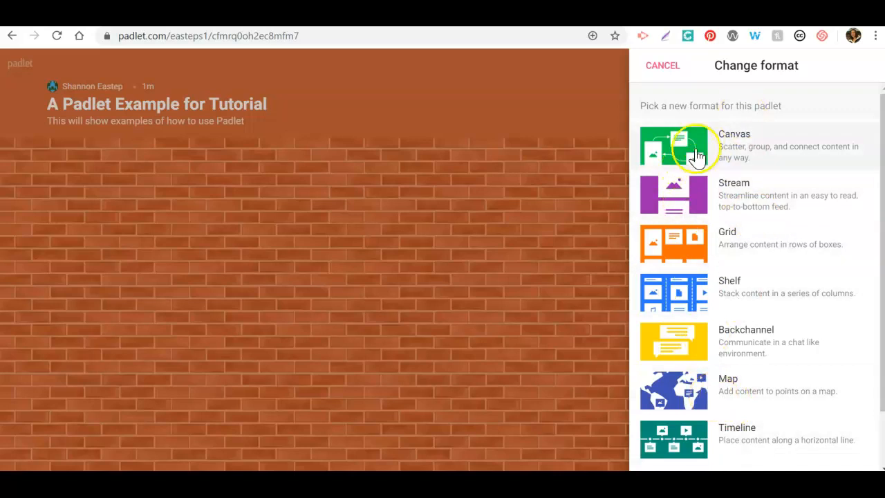
pyautogui.click(654, 66)
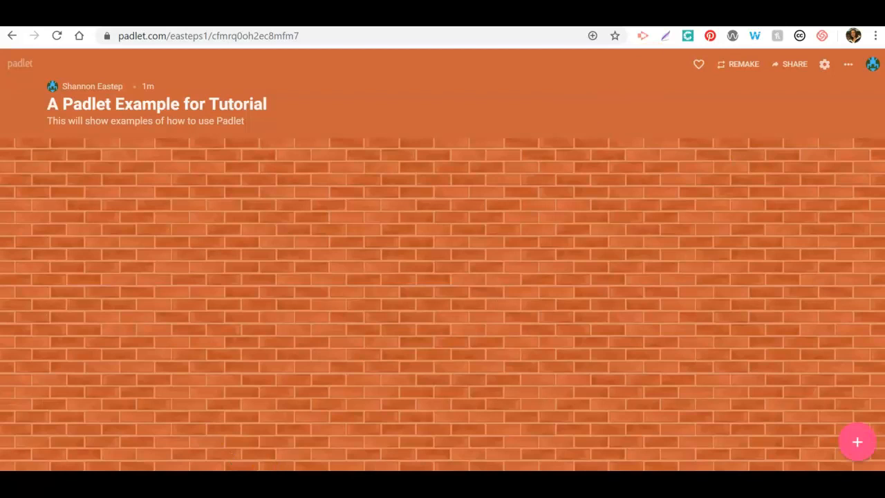
# Add a new post to the wall with the title "My Thoughts on Article 1"
pyautogui.click(860, 446)
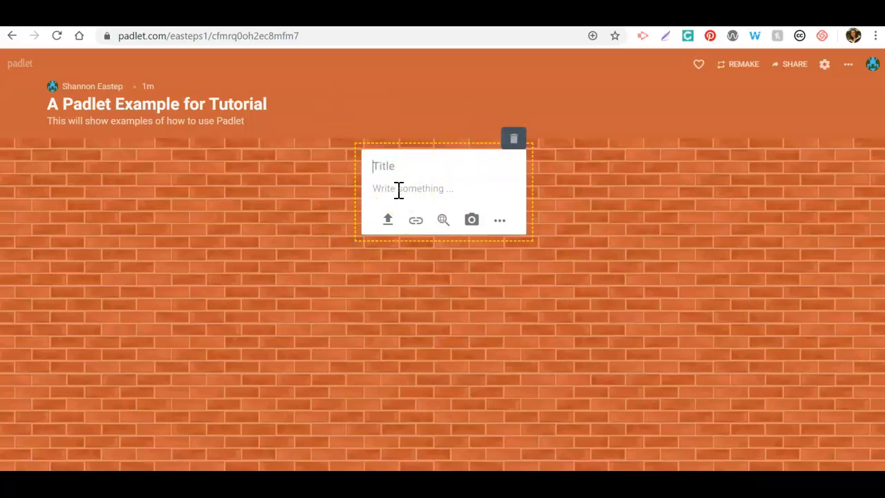
pyautogui.write('My Thoughts on Article 1')
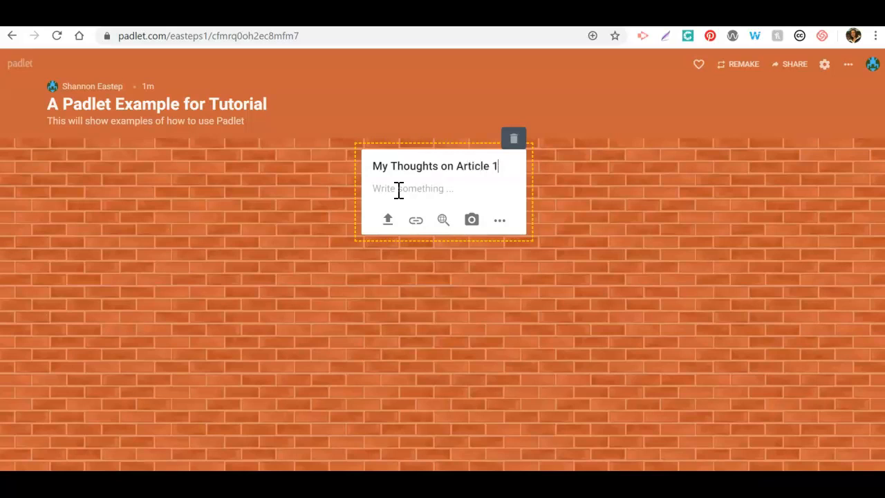
# Write the post's body as three lines, "Introduction", "Thoughts" and "Conclusion", with a blank line between each
pyautogui.click(398, 188)
pyautogui.click(399, 187)
pyautogui.write('Introduction')
pyautogui.press('Return')
pyautogui.press('Return')
pyautogui.write('Thoughts')
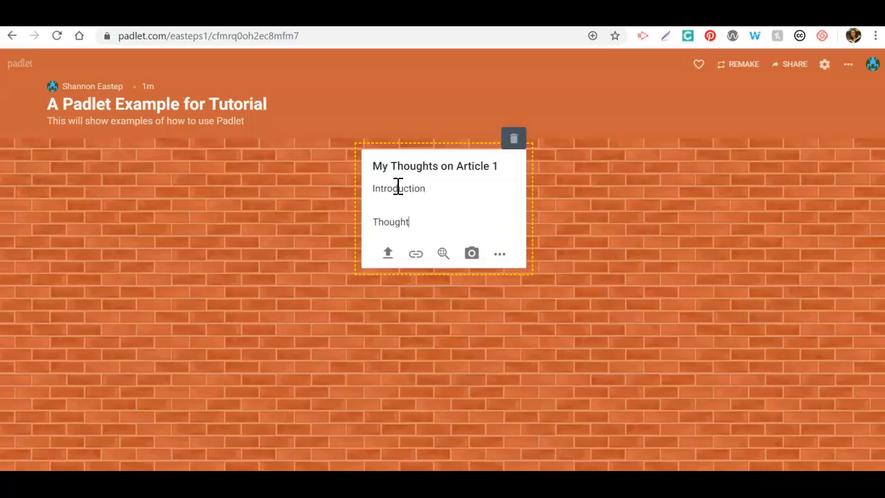
pyautogui.press('Return')
pyautogui.press('Return')
pyautogui.write('Conclusion')
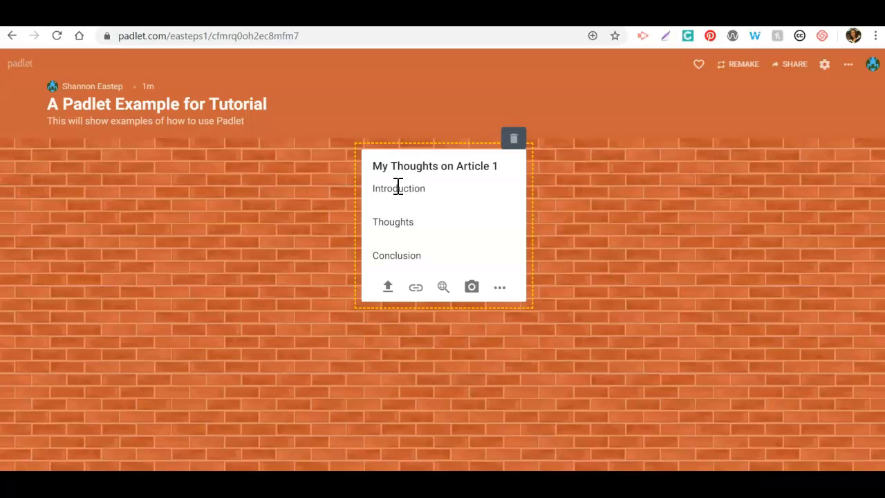
# Examine the post's attachment options, including the URL entry for links and the full list of attachment types, without adding anything
pyautogui.click(388, 296)
pyautogui.click(416, 294)
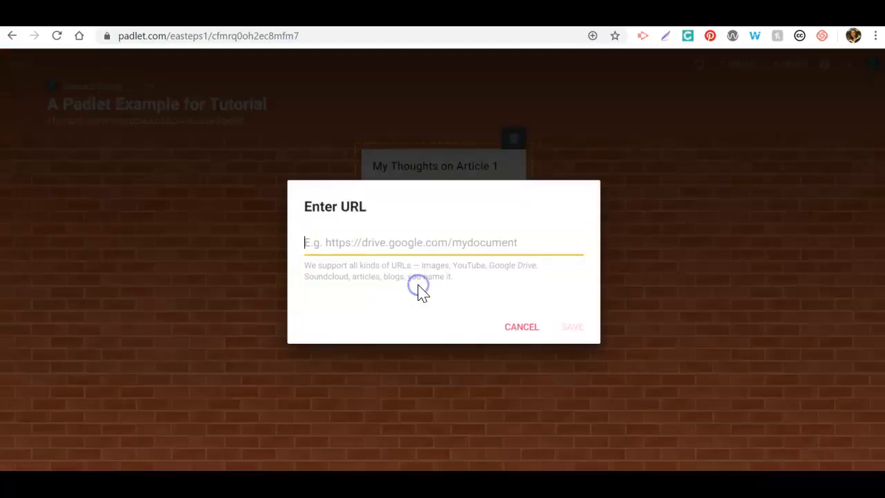
pyautogui.click(514, 326)
pyautogui.click(467, 300)
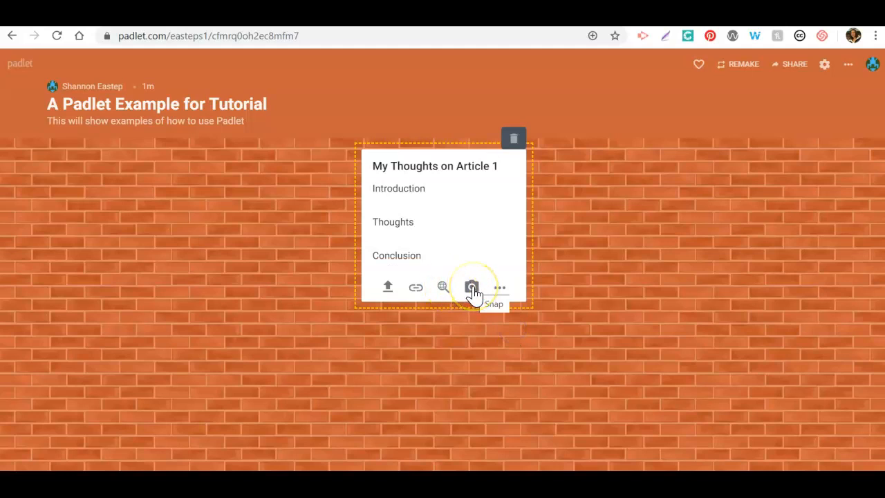
pyautogui.click(497, 291)
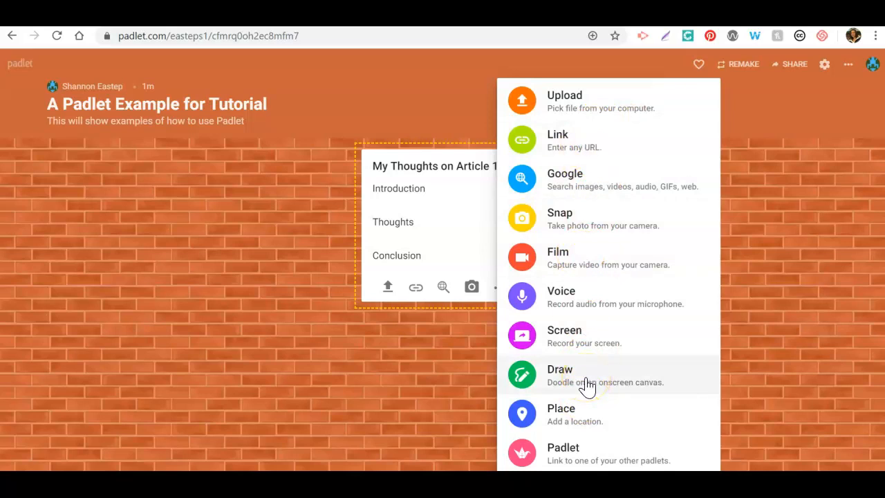
pyautogui.click(426, 377)
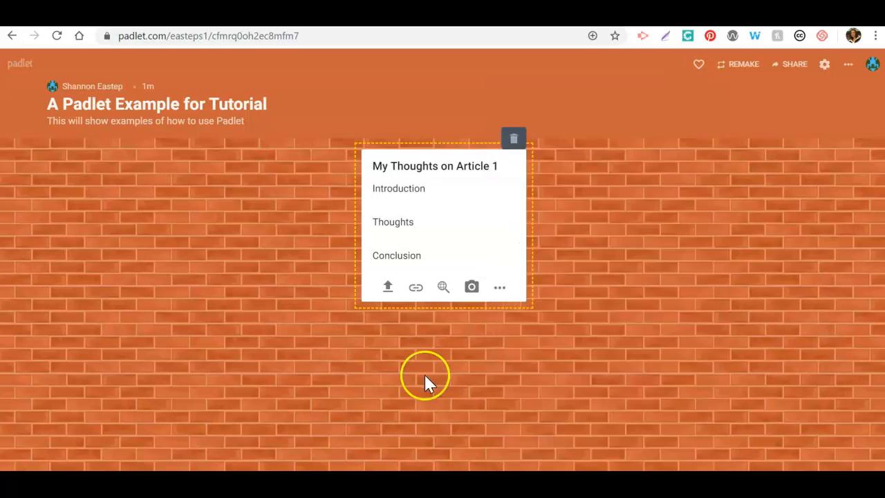
# Finish editing the "My Thoughts on Article 1" post and try to move it to different spots on the wall
pyautogui.click(595, 305)
pyautogui.moveTo(438, 168); pyautogui.dragTo(193, 228)
pyautogui.moveTo(419, 158); pyautogui.dragTo(607, 273)
pyautogui.moveTo(446, 166); pyautogui.dragTo(388, 184)
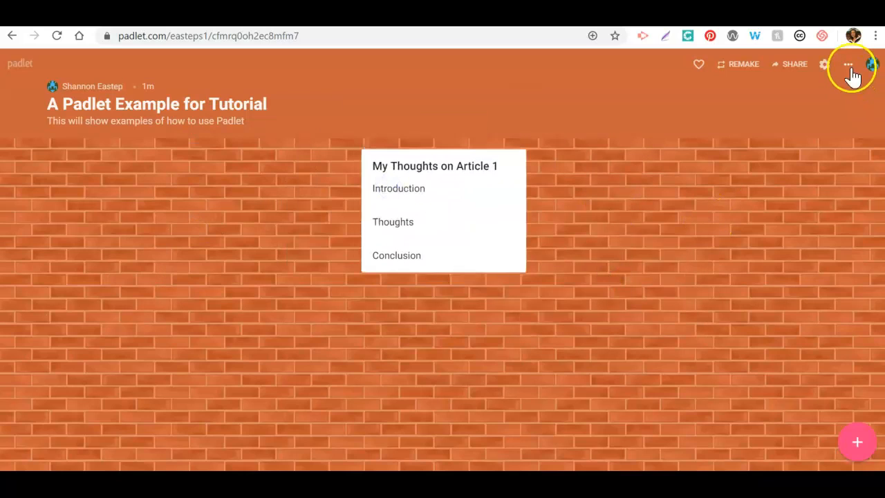
# Change the padlet's format to Canvas and reposition the post in the upper-left area of the board
pyautogui.click(848, 65)
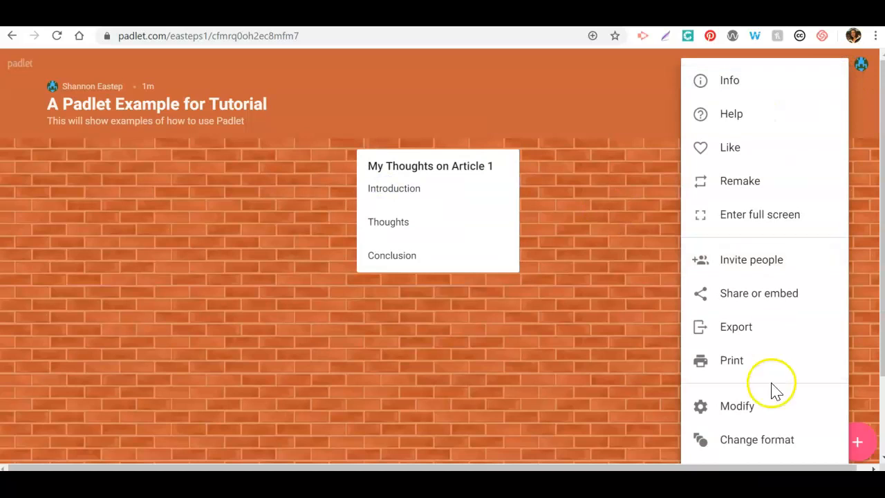
pyautogui.click(761, 439)
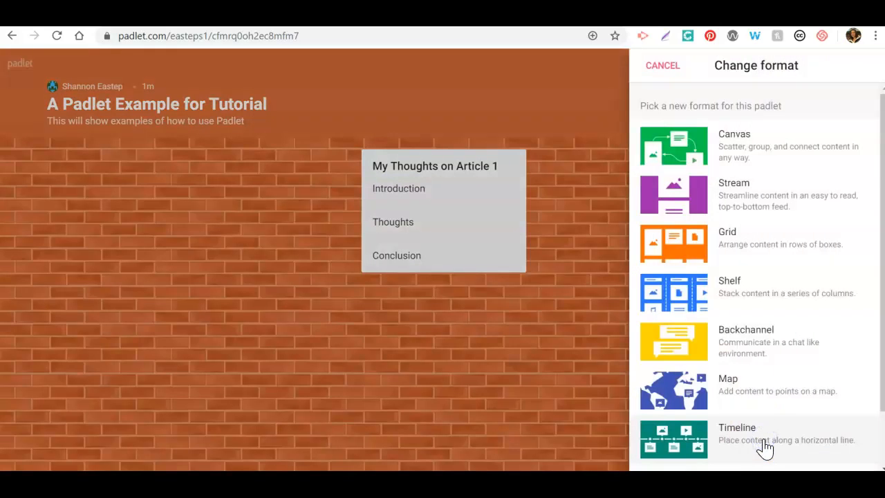
pyautogui.click(741, 149)
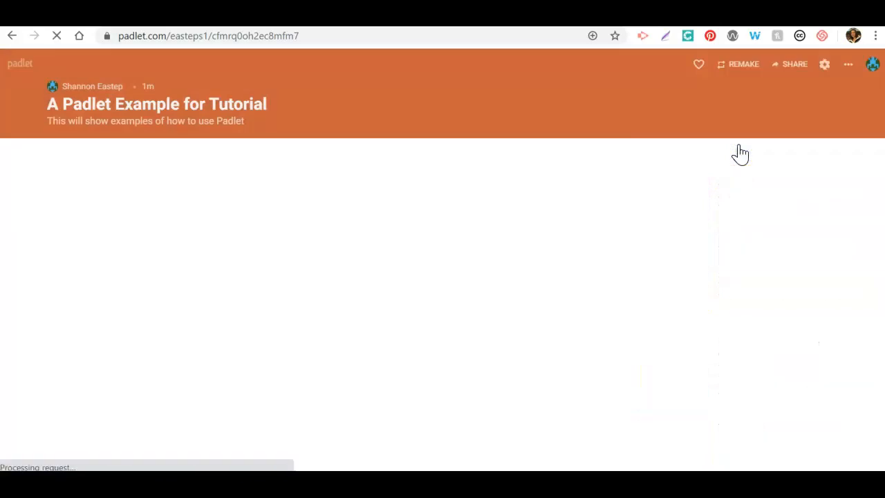
pyautogui.moveTo(192, 235); pyautogui.dragTo(270, 233)
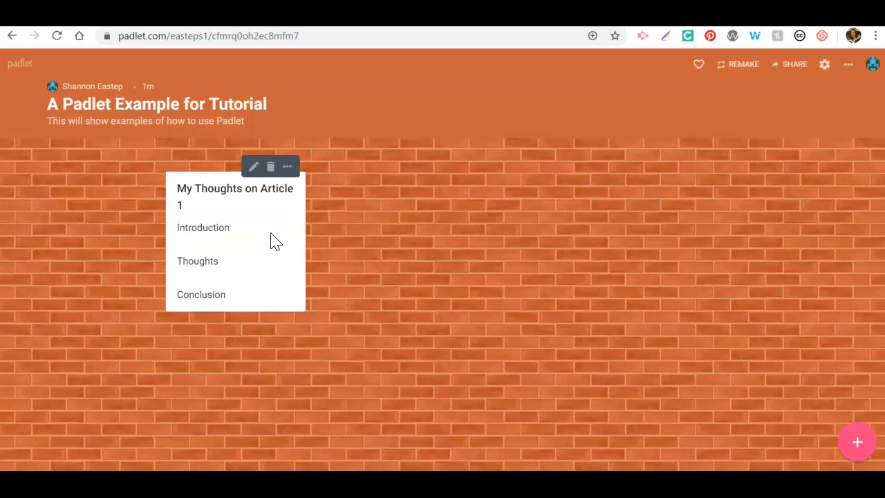
pyautogui.click(542, 319)
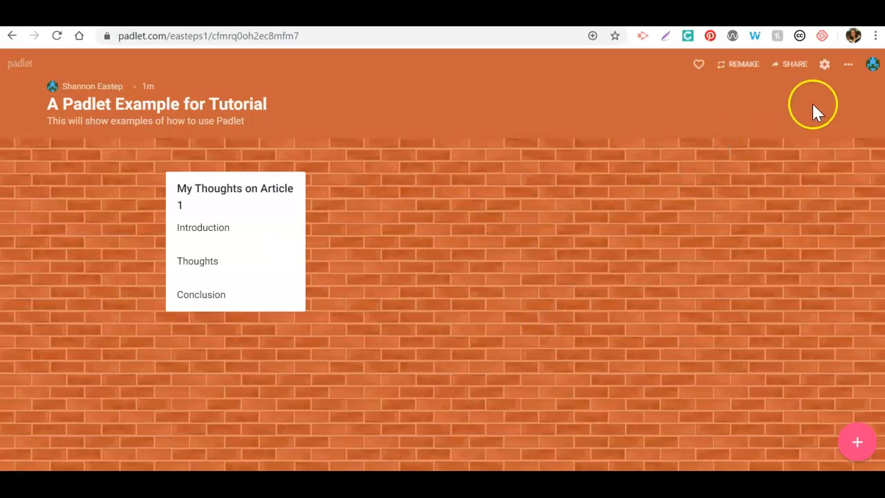
# Examine the padlet's options for inviting members, privacy, sharing and exporting, and close them
pyautogui.click(785, 66)
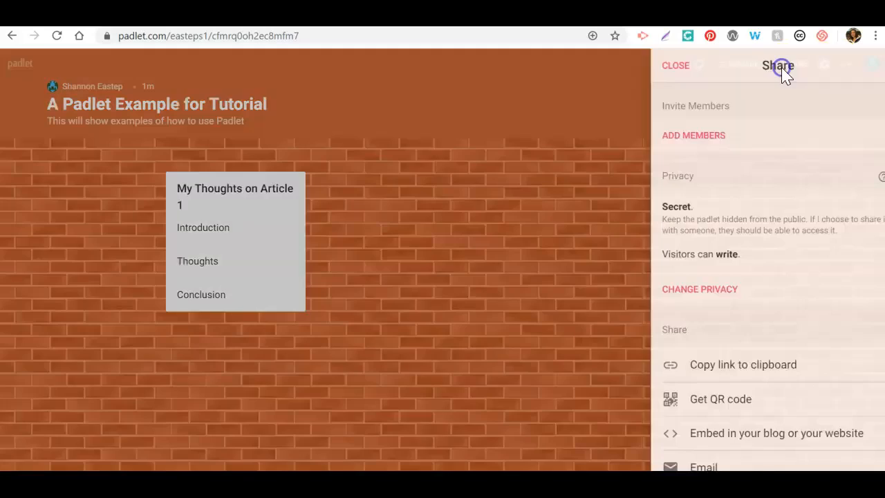
pyautogui.click(754, 356)
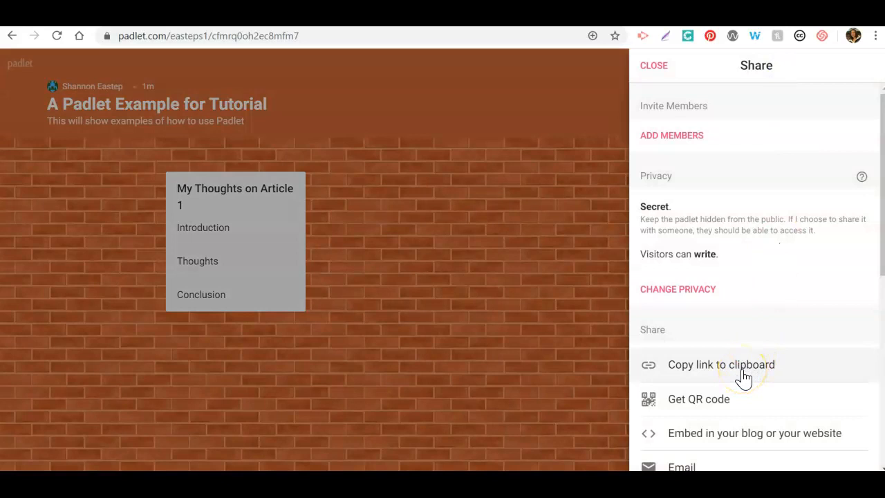
pyautogui.moveTo(883, 254); pyautogui.dragTo(882, 421)
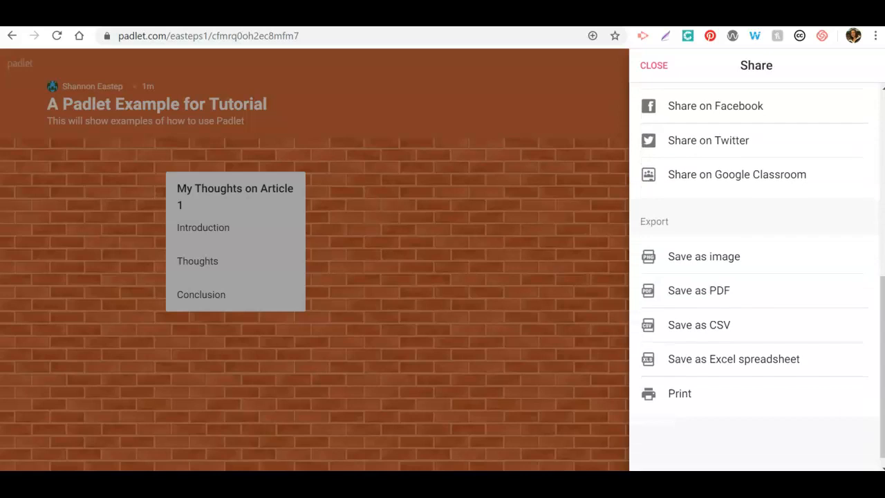
pyautogui.click(718, 323)
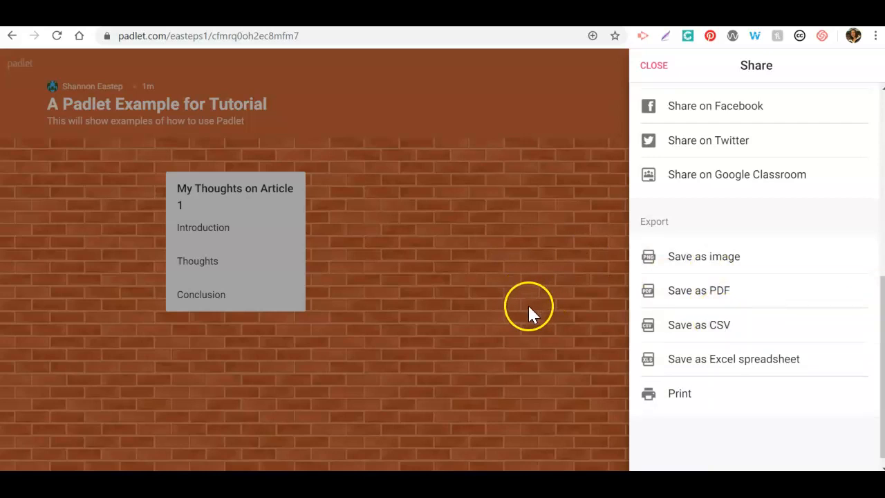
pyautogui.click(657, 66)
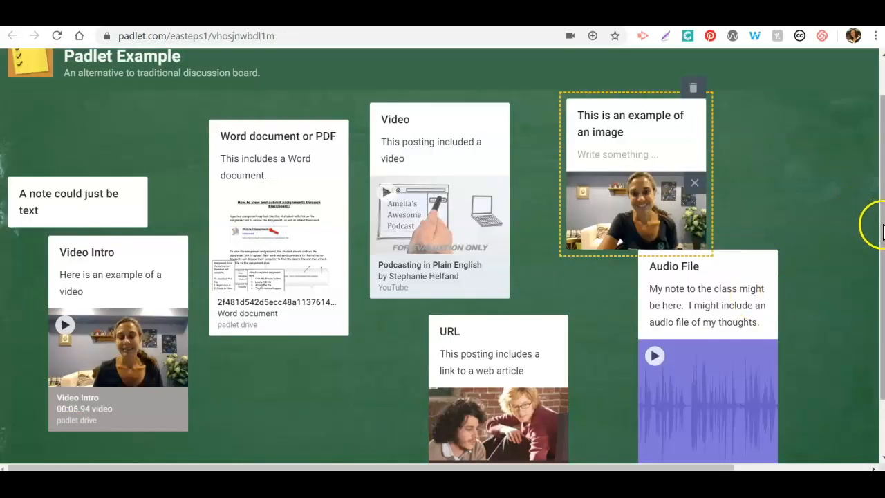
# Move the Audio File post clear of the image post on the Padlet Example board, and finish editing the image post
pyautogui.scroll(1, 882, 231)
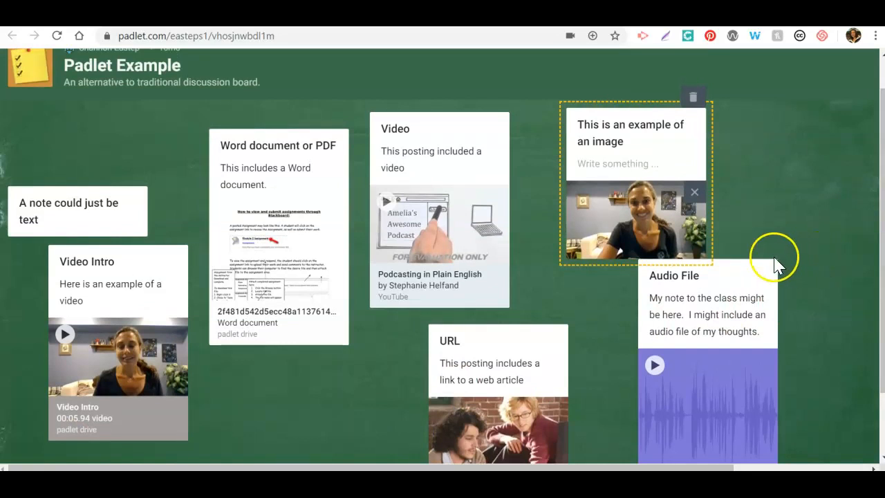
pyautogui.moveTo(754, 275); pyautogui.dragTo(842, 213)
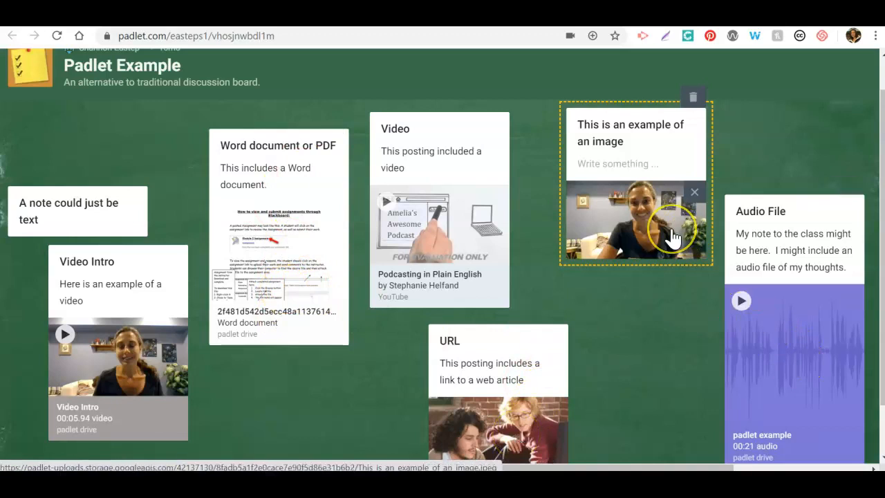
pyautogui.click(661, 256)
pyautogui.click(636, 311)
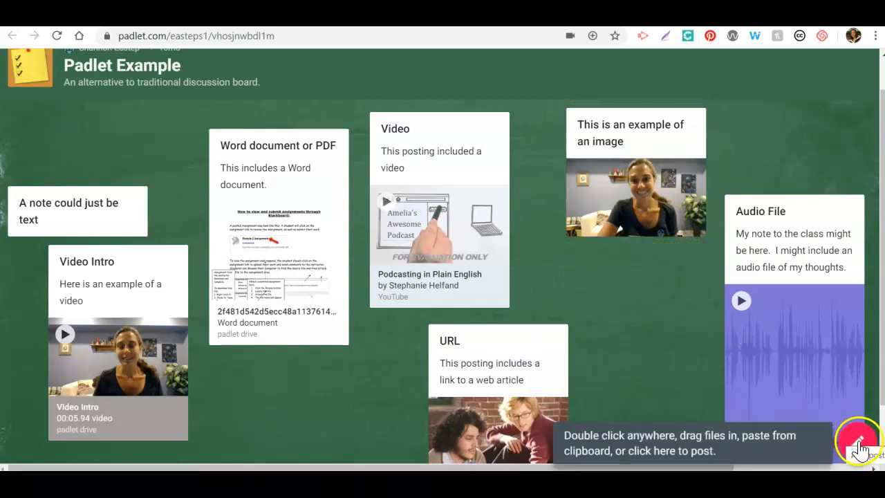
# Start an empty post below the image post, view its full list of attachment types, and delete the empty post
pyautogui.doubleClick(621, 299)
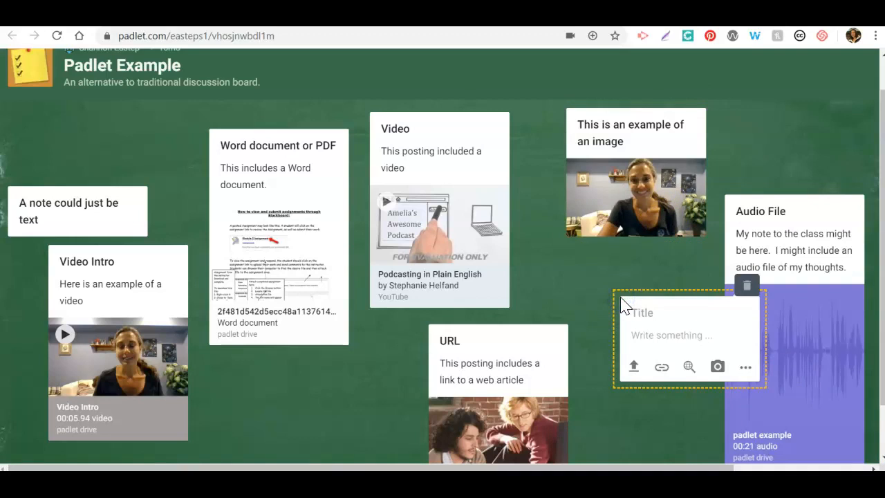
pyautogui.click(742, 368)
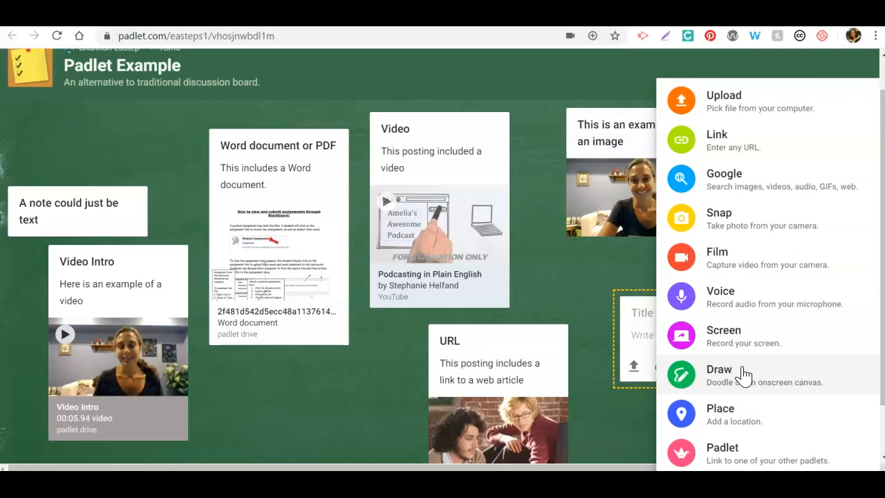
pyautogui.click(731, 144)
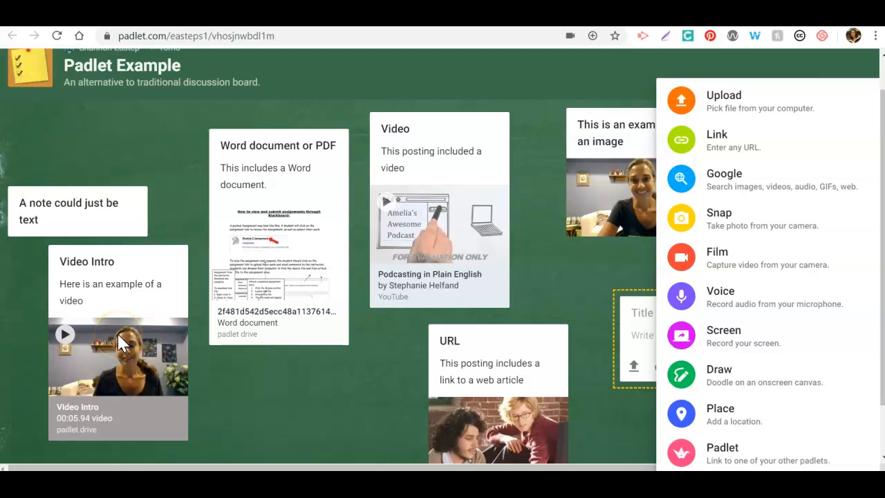
pyautogui.click(320, 391)
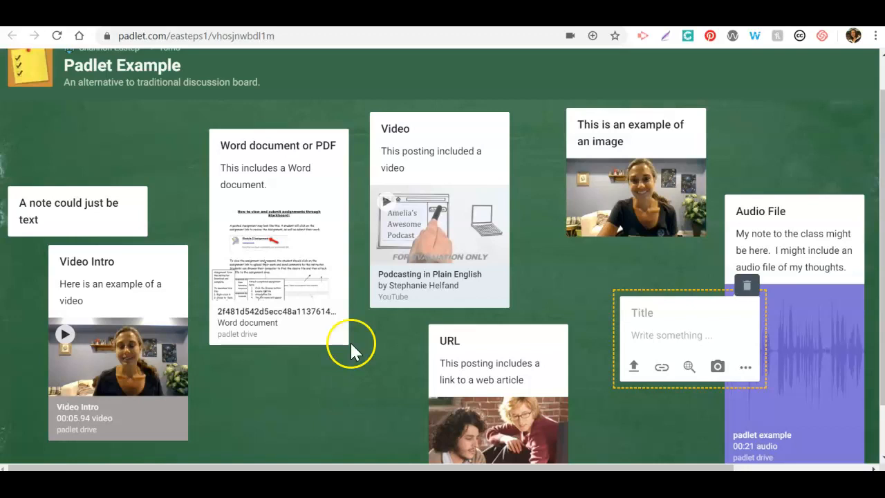
pyautogui.click(746, 285)
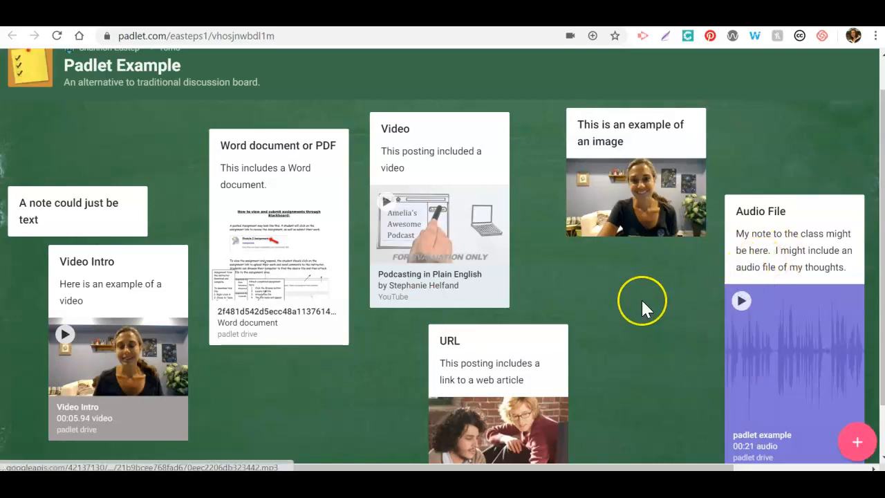